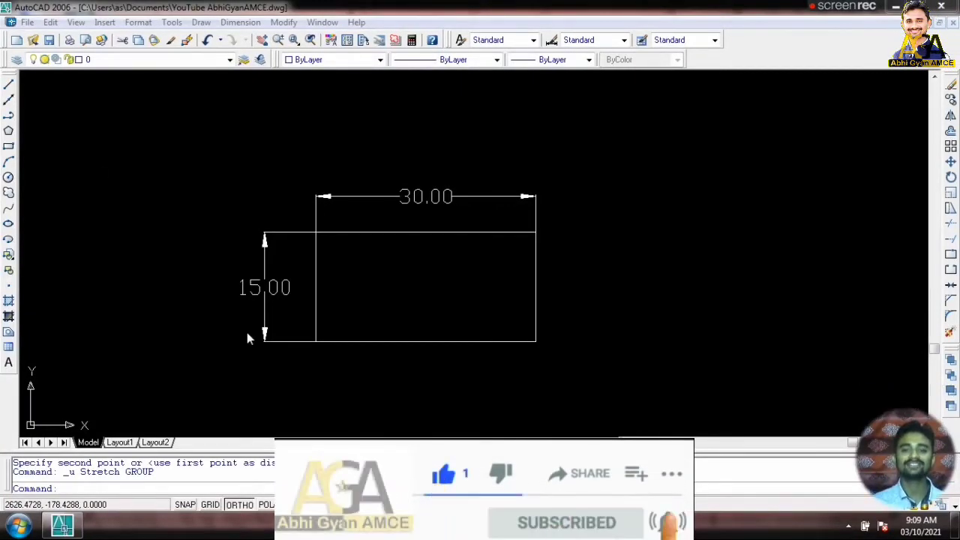
Zoom and pan to frame the 30 by 15 rectangle, bringing its 15.00 dimension into view
scroll(447, 223, up, 2)
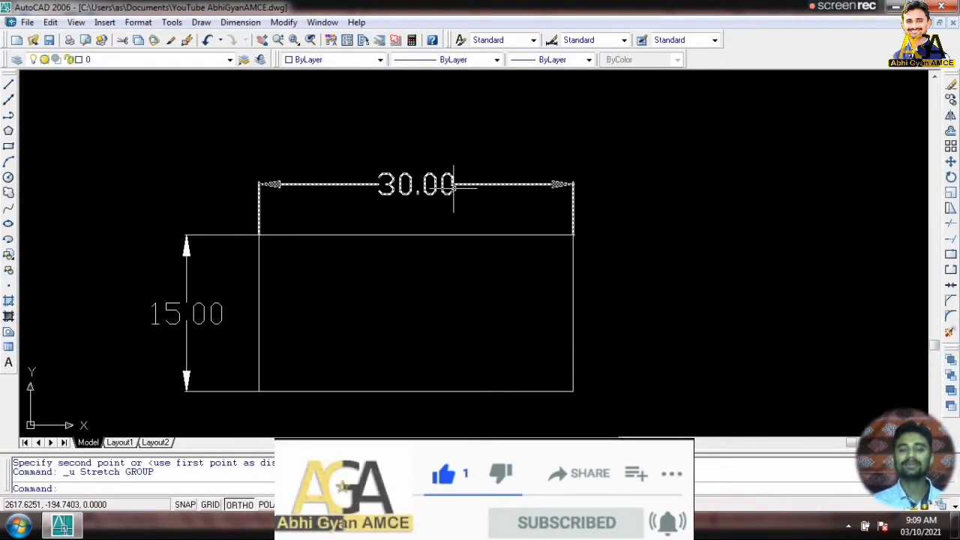
scroll(465, 192, down, 2)
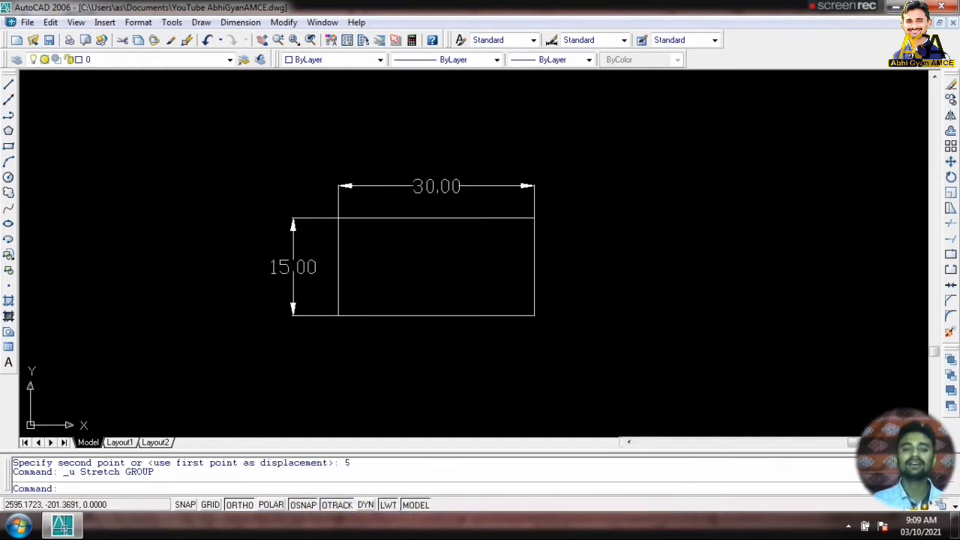
scroll(428, 248, up, 2)
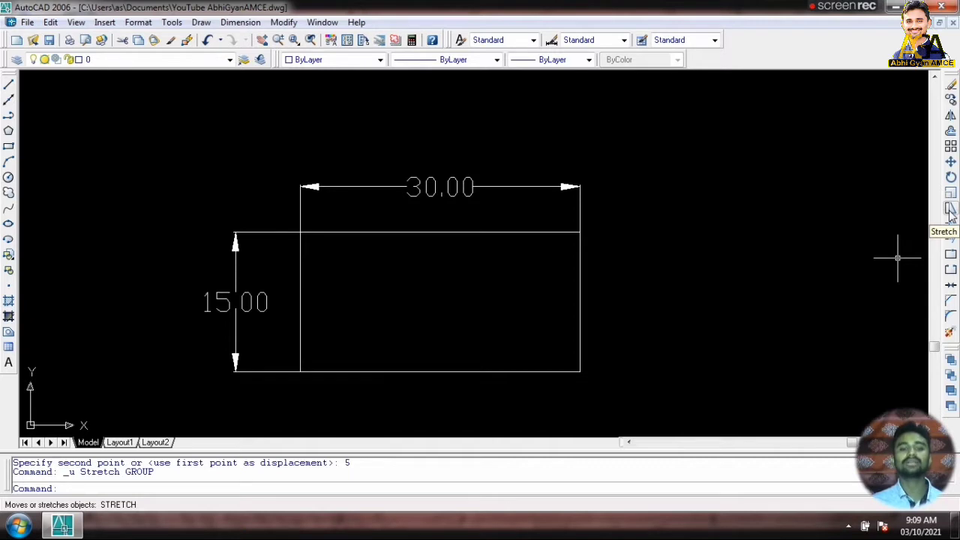
scroll(417, 274, up, 3)
middle_drag(290, 242, 392, 244)
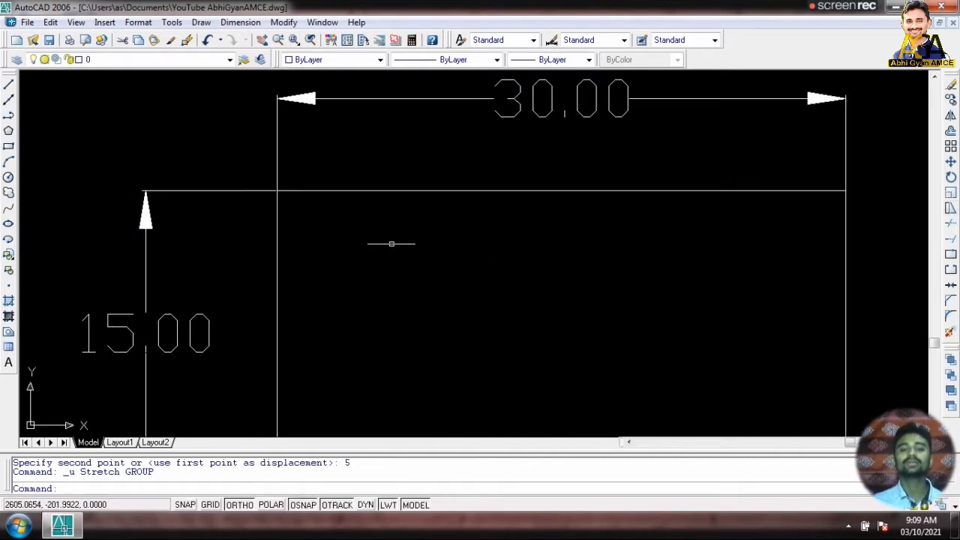
scroll(375, 238, down, 5)
scroll(352, 232, up, 3)
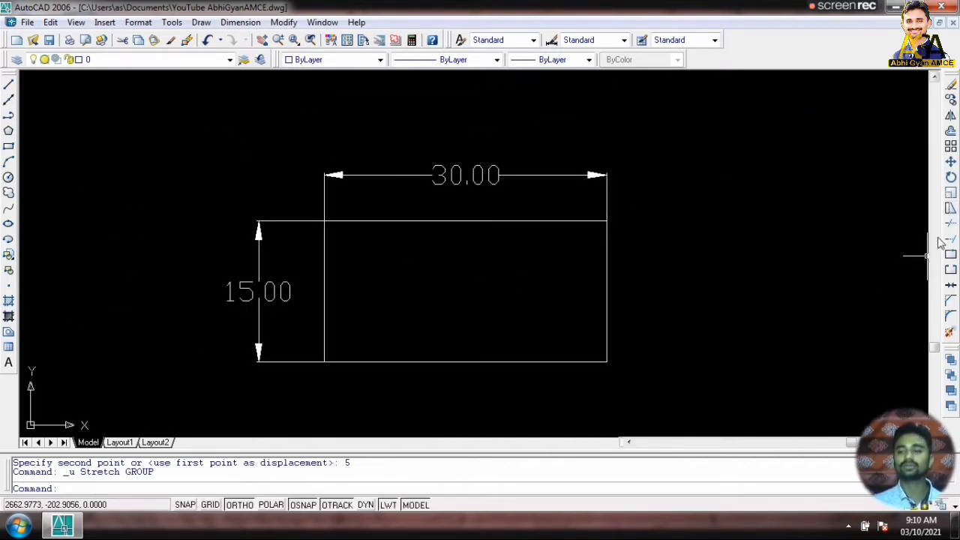
Stretch the bottom edge and its dimension up 5 units so the height reads 10.00
click(949, 209)
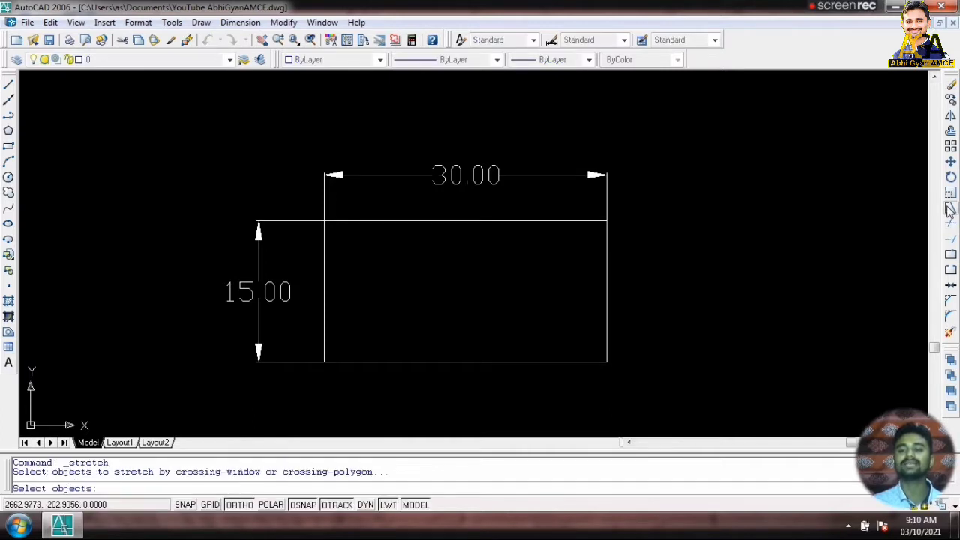
scroll(486, 268, down, 2)
middle_drag(488, 268, 395, 238)
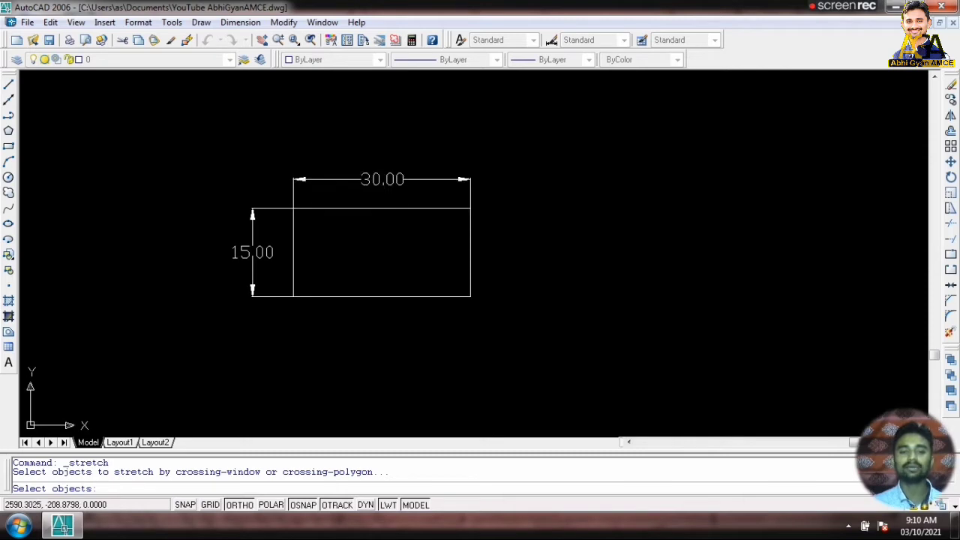
mouse_move(251, 264)
middle_down()
mouse_move(376, 301)
mouse_move(333, 275)
middle_up()
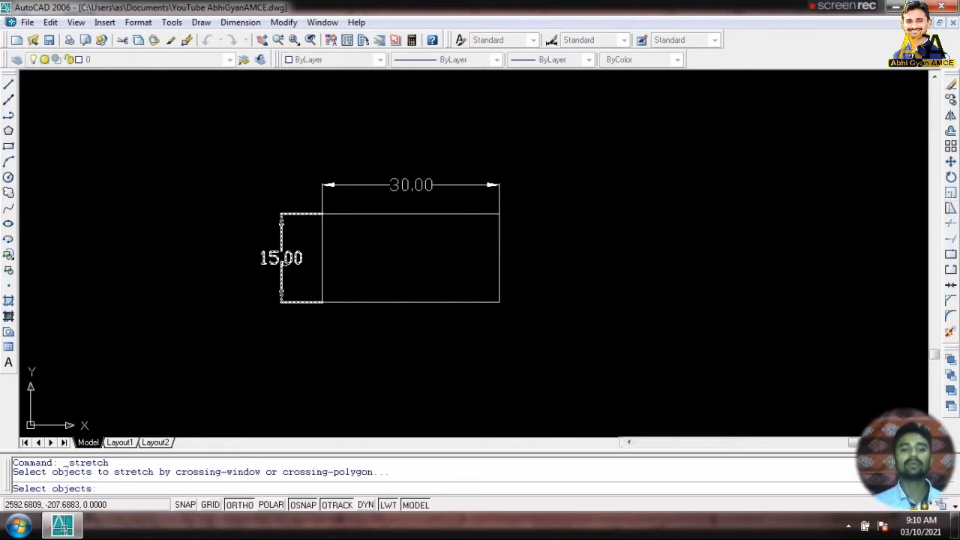
click(566, 351)
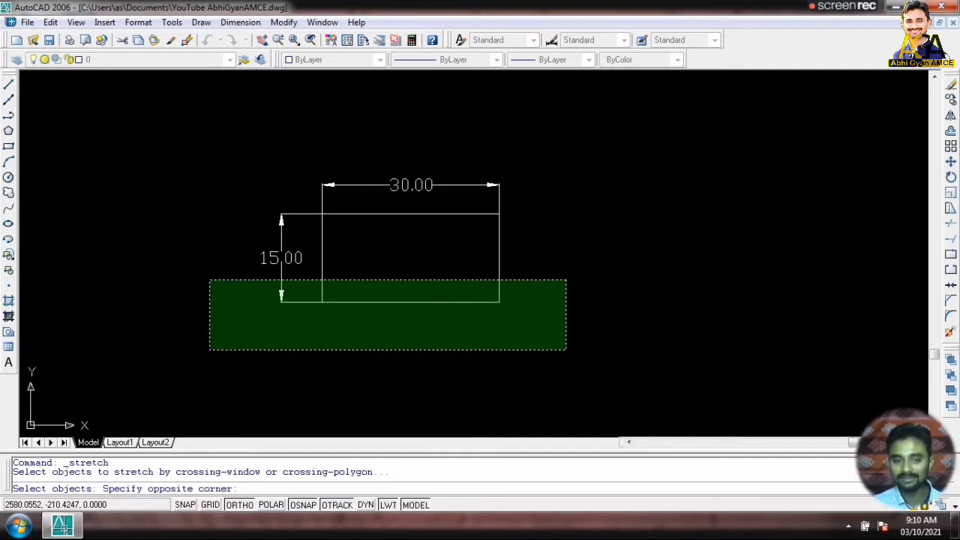
click(210, 280)
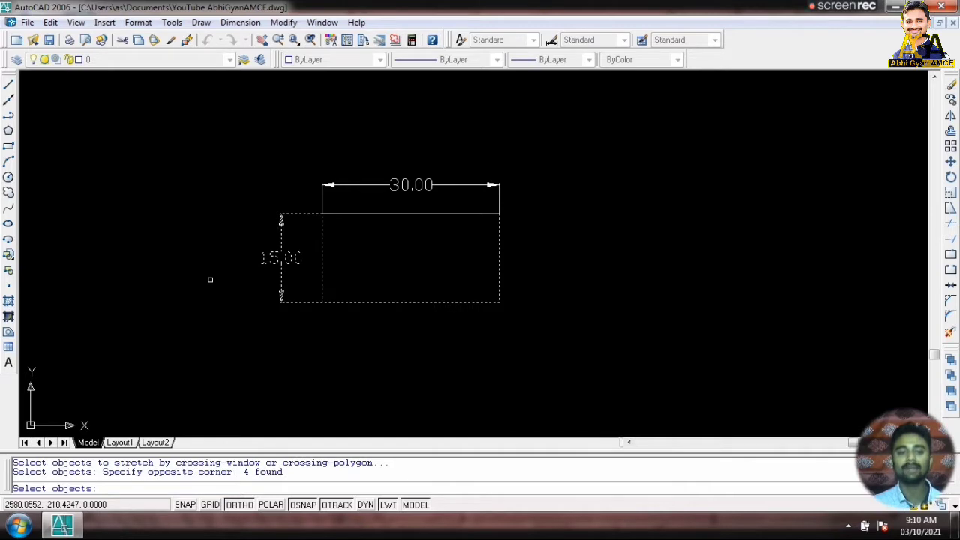
key(Return)
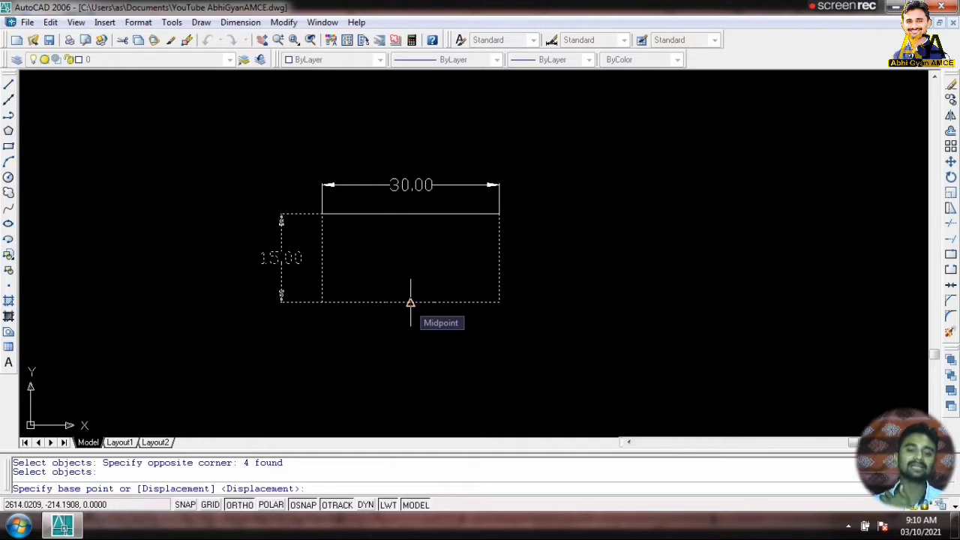
click(411, 302)
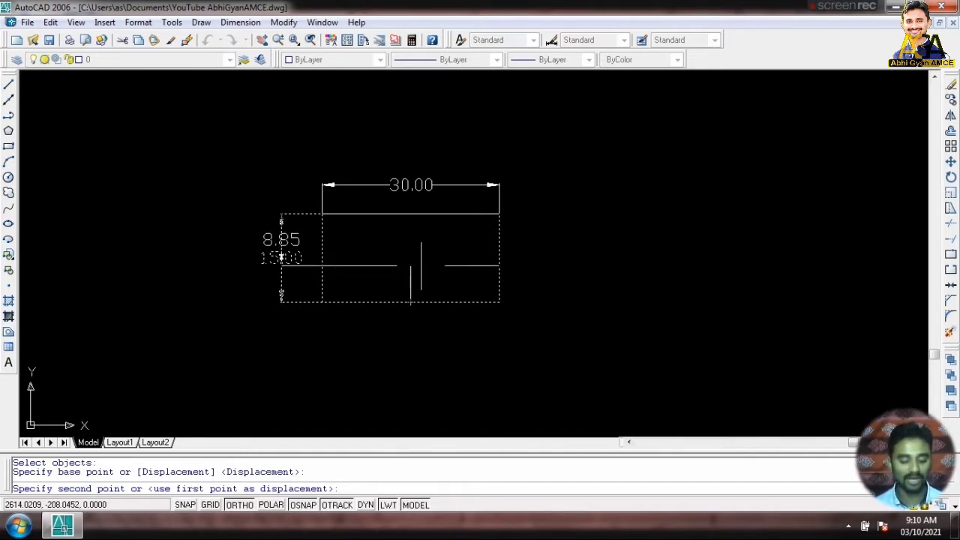
text(5)
key(Return)
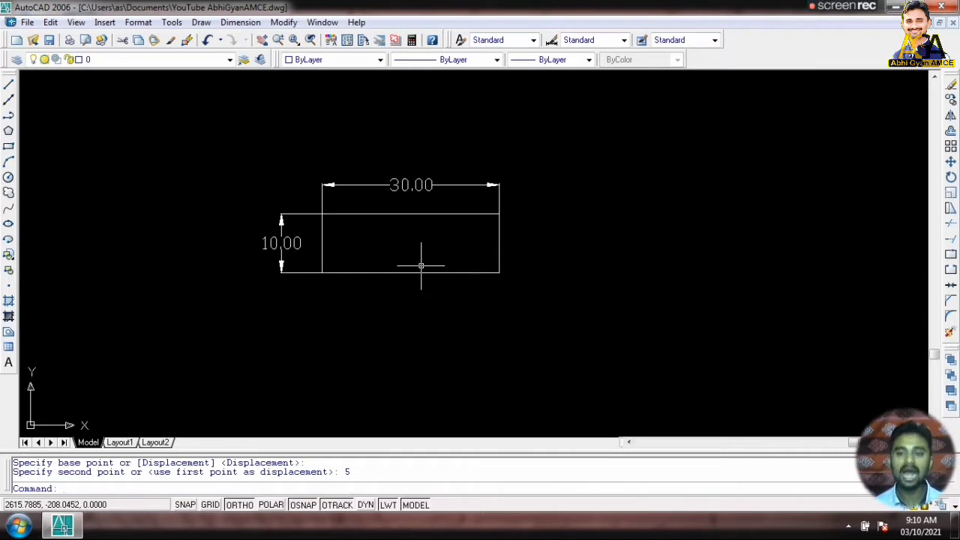
Stretch the bottom edge down 10 units, making the height dimension 20.00
click(952, 209)
click(539, 334)
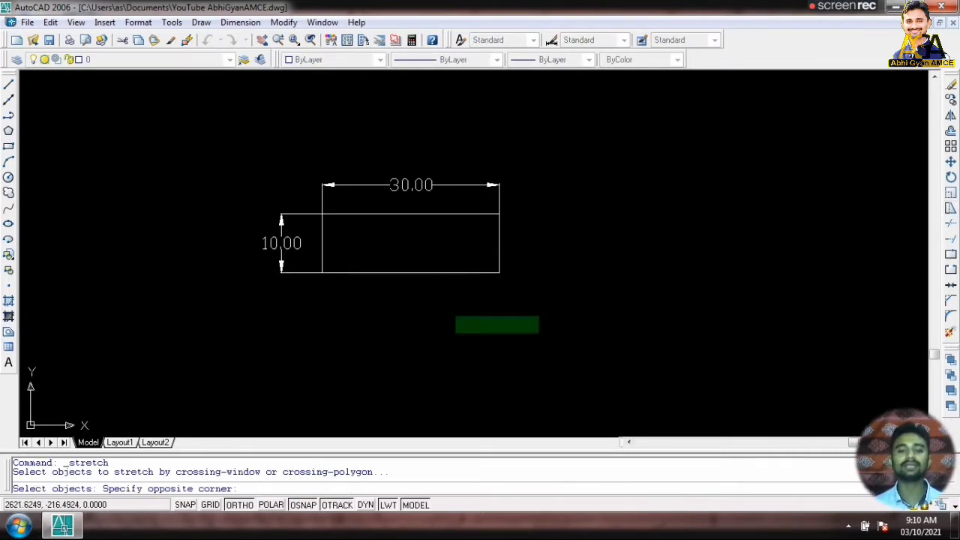
click(235, 250)
key(Return)
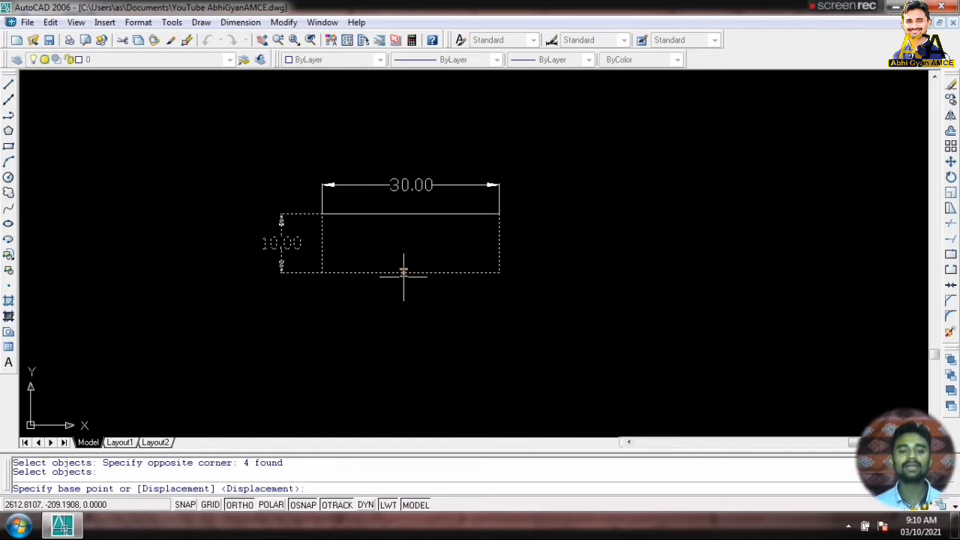
click(404, 273)
text(10)
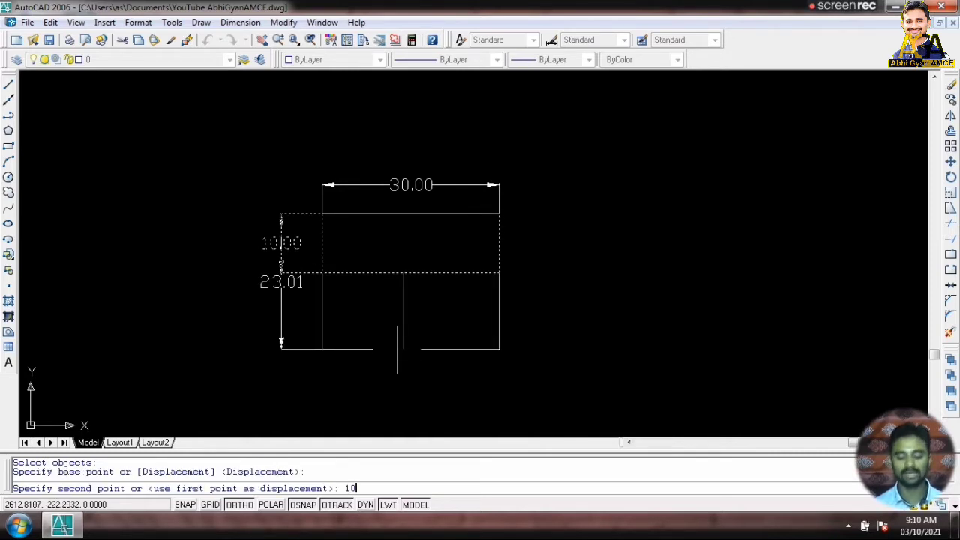
key(Return)
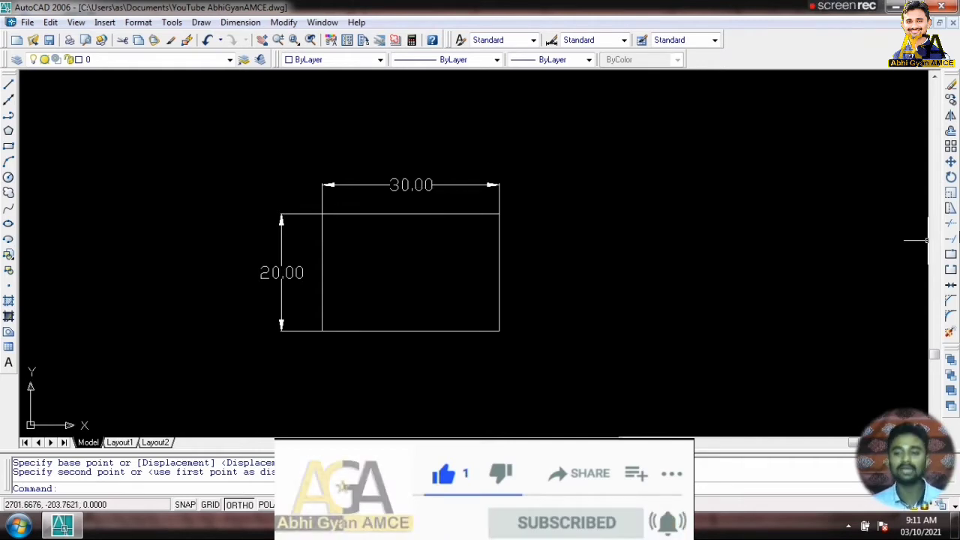
Enclose the whole rectangle and dimensions in a stretch, shifting it right while keeping 30 by 20
click(950, 208)
click(540, 394)
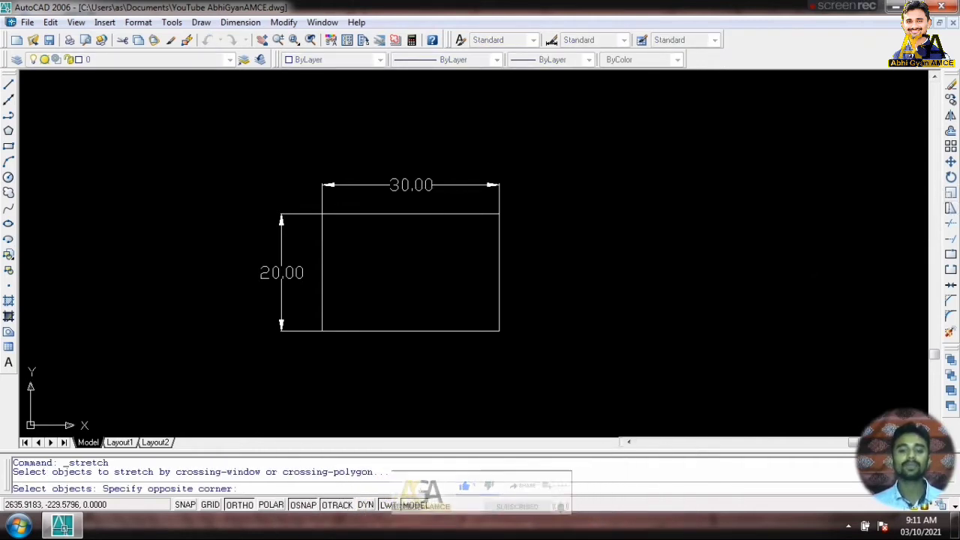
click(442, 153)
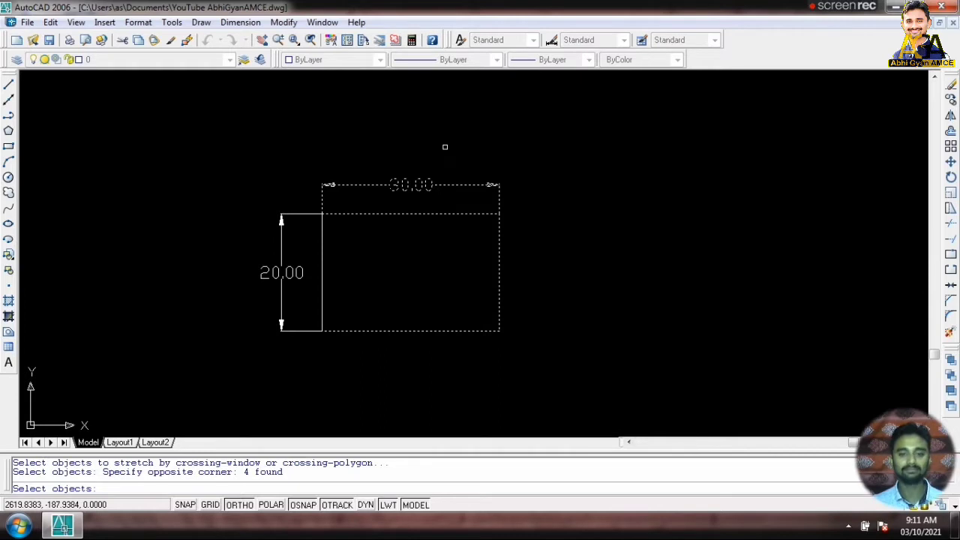
key(Escape)
key(Return)
click(575, 382)
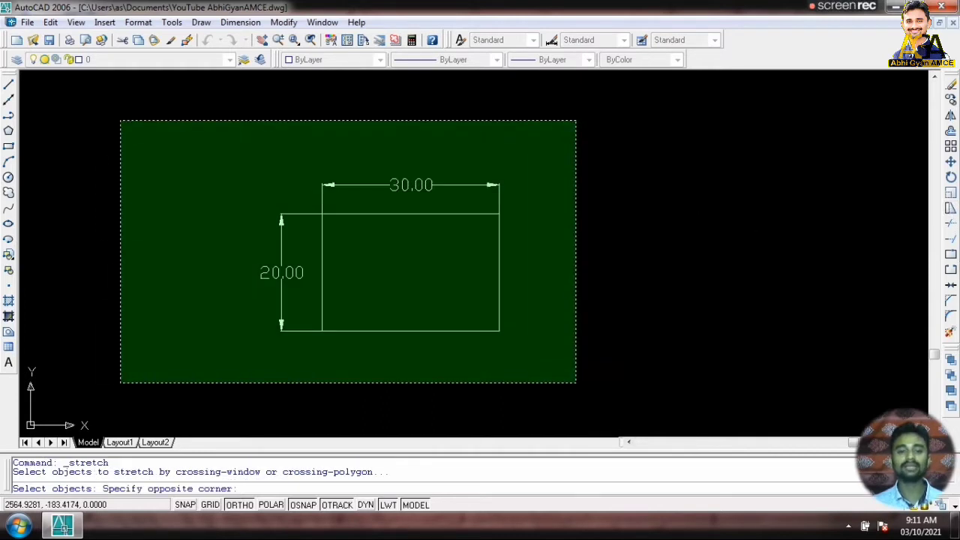
click(122, 120)
key(Return)
click(499, 278)
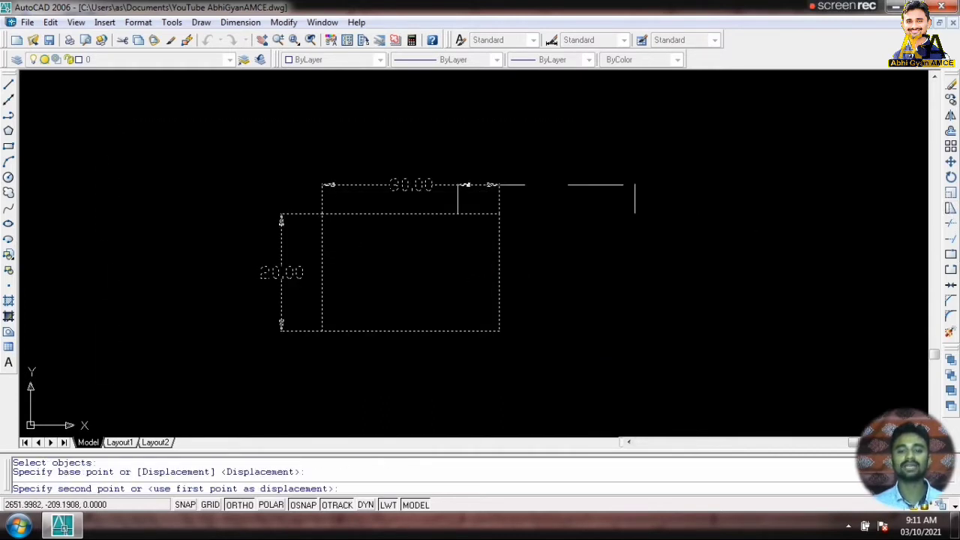
click(635, 278)
middle_drag(635, 278, 413, 272)
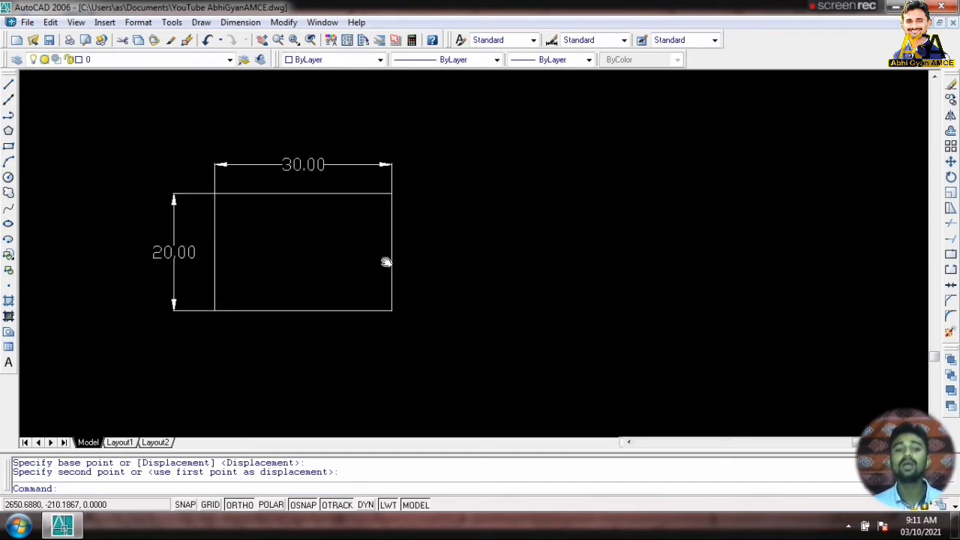
Stretch the right side 10 units left so the width reads 20.00, forming a 20 by 20 square
click(951, 209)
click(490, 383)
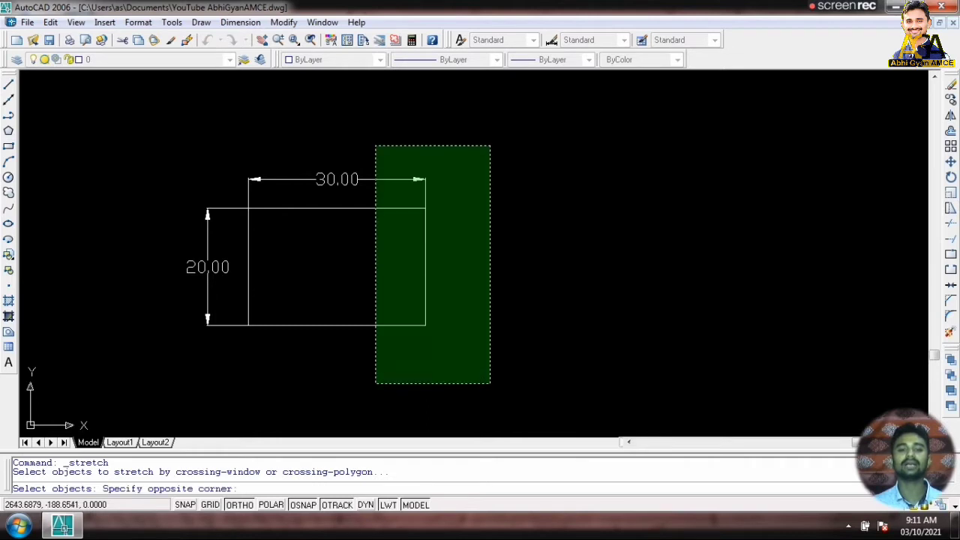
click(375, 143)
key(Return)
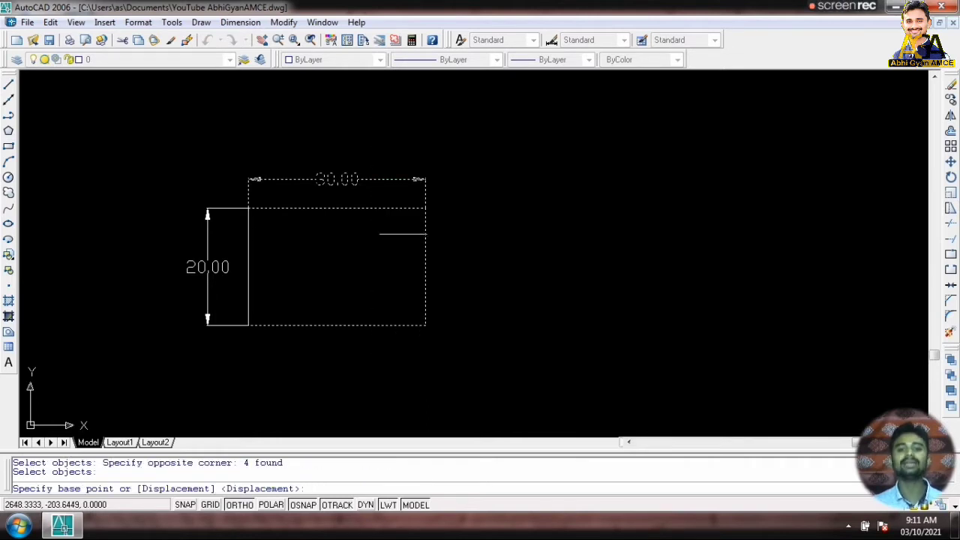
click(426, 325)
text(10)
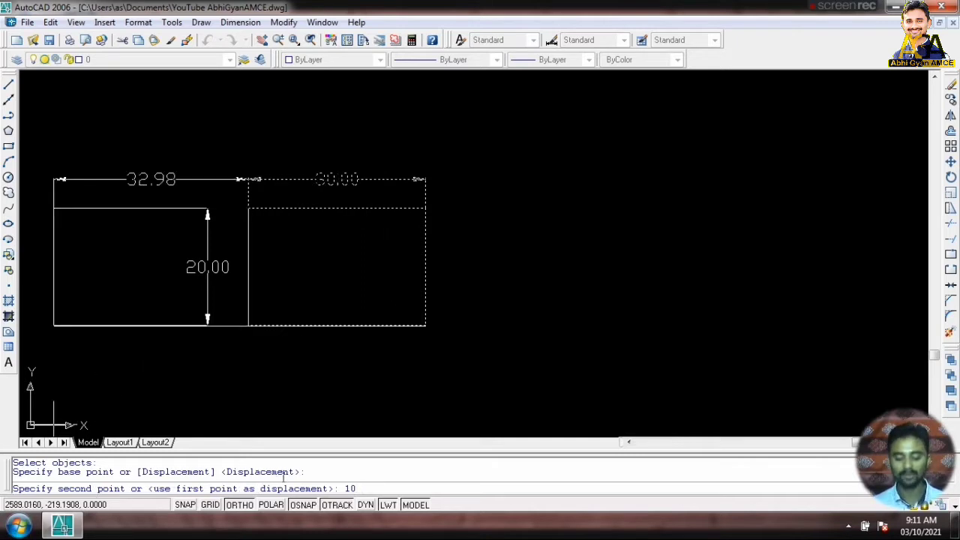
key(Return)
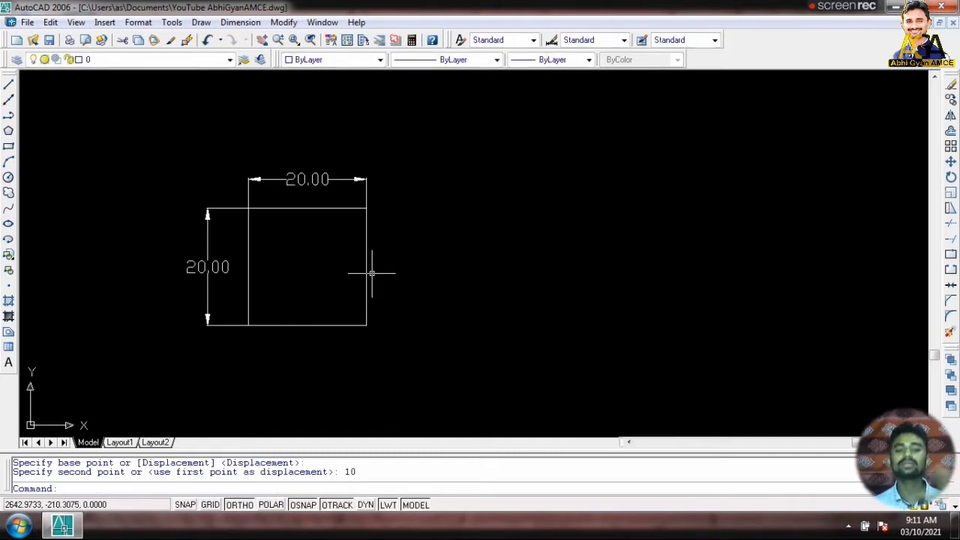
middle_drag(332, 272, 431, 252)
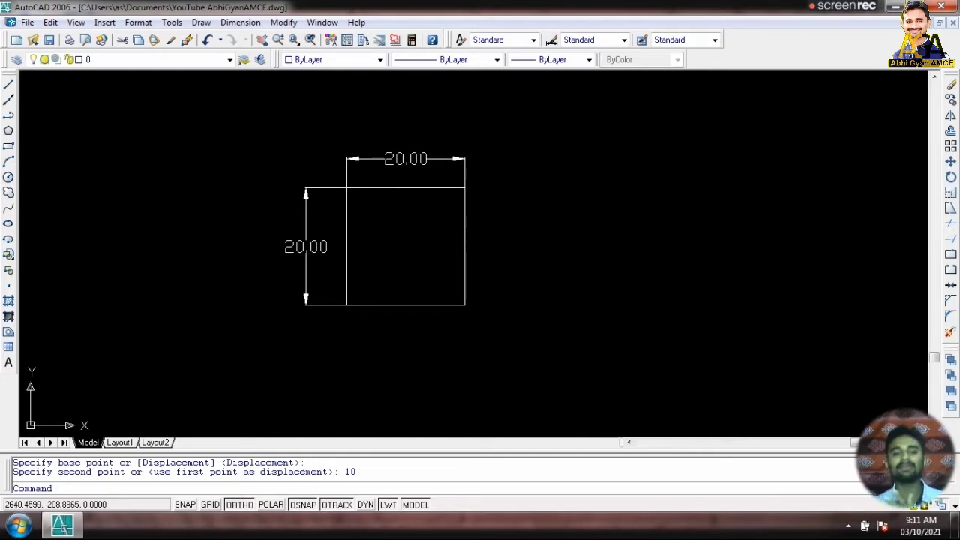
Stretch only the bottom-right corner 10 units right, slanting the right side
click(951, 209)
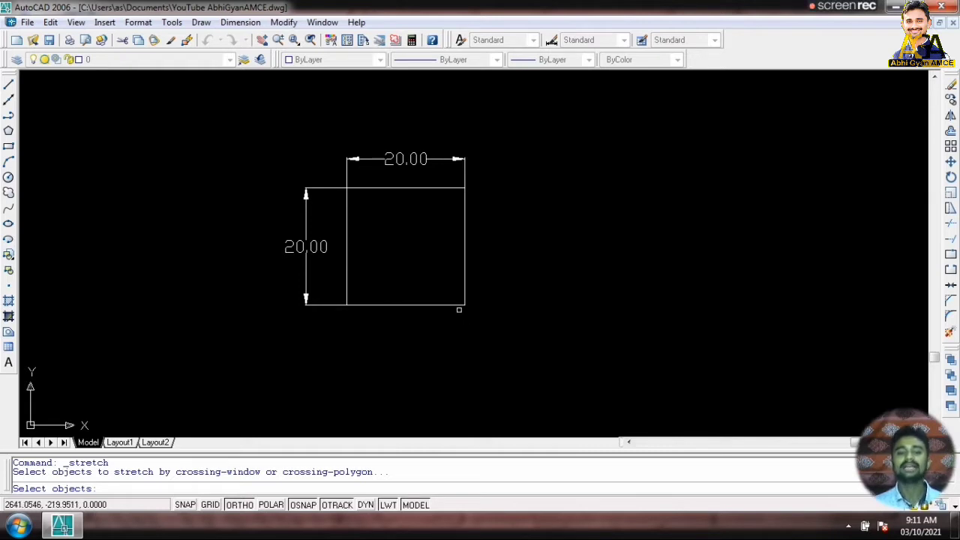
click(500, 329)
click(441, 274)
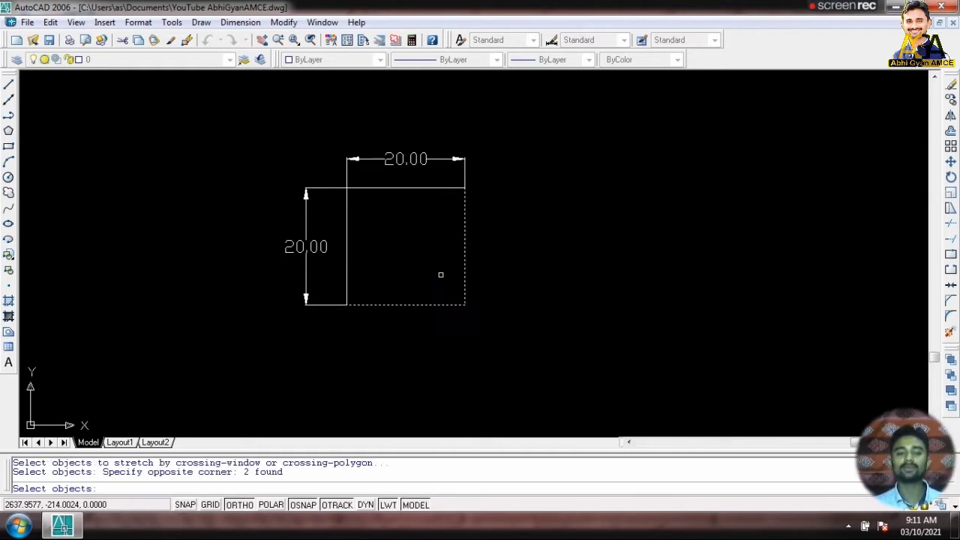
key(Return)
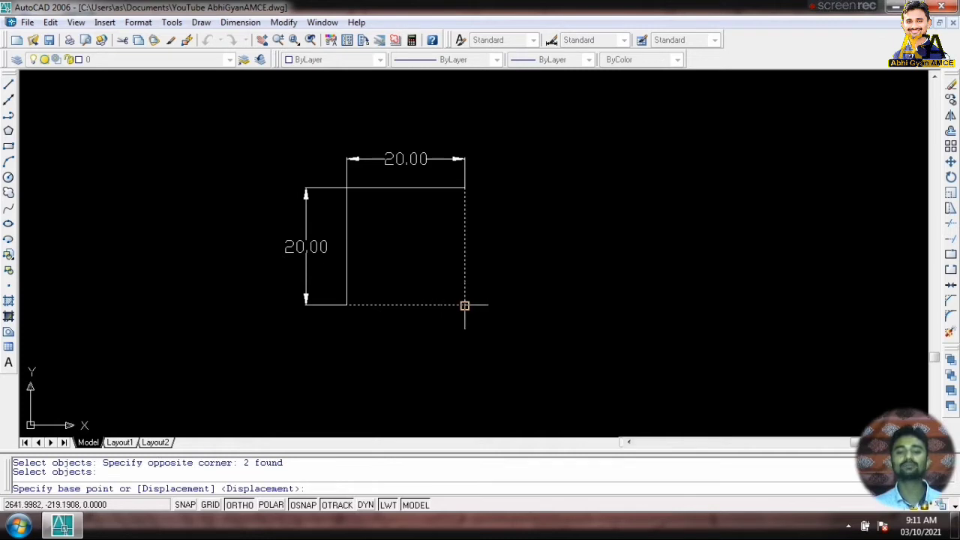
click(466, 306)
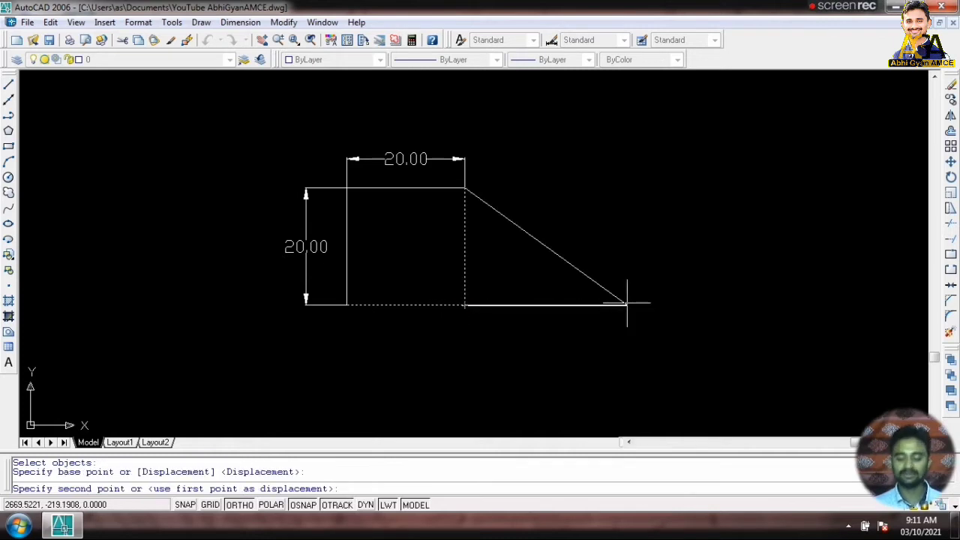
text(10)
key(Return)
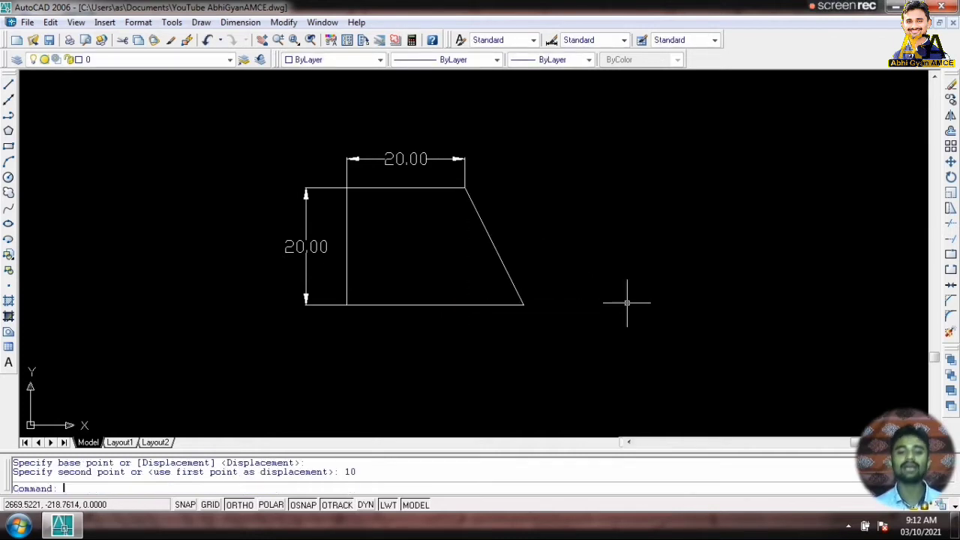
Add a linear dimension along the bottom edge from the bottom-left to the bottom-right corner
click(242, 24)
click(255, 57)
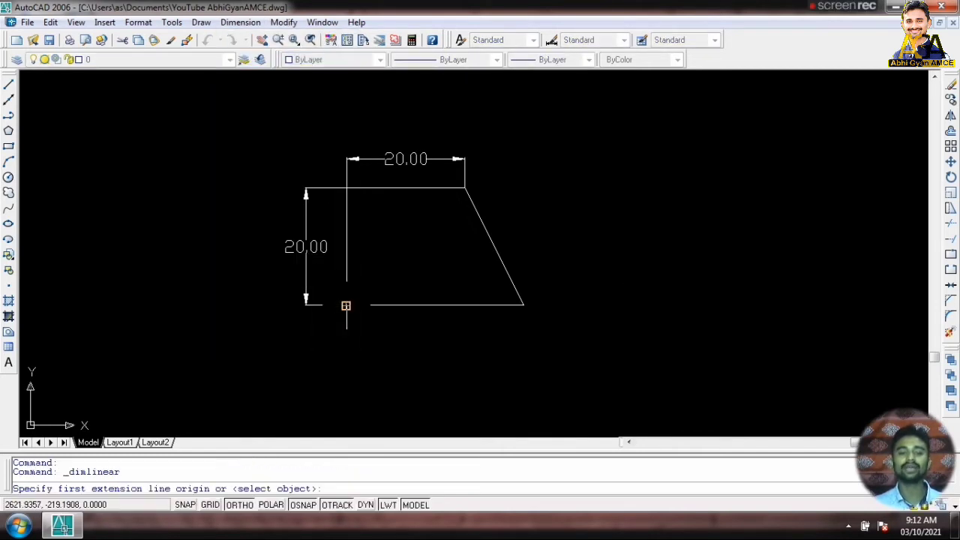
click(345, 305)
click(524, 305)
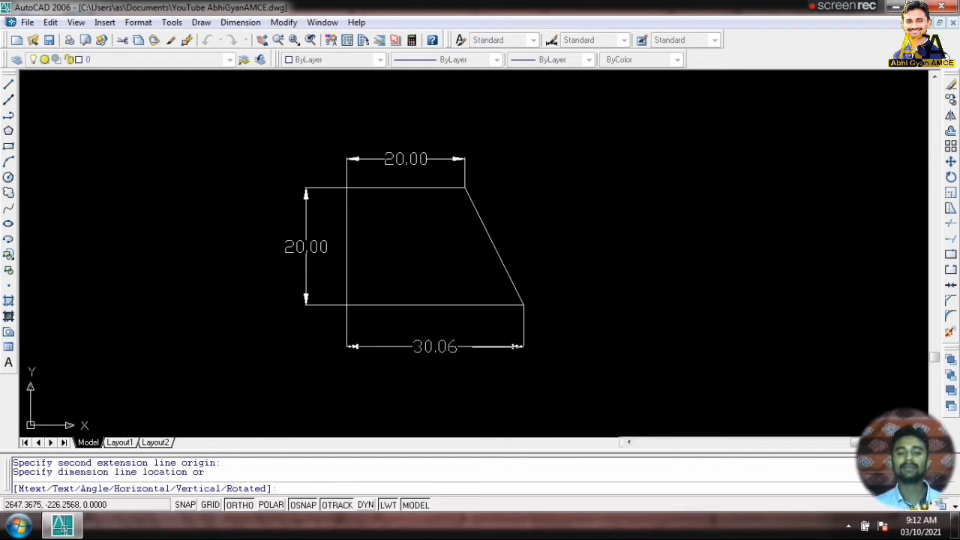
click(499, 347)
Grip-stretch the vertical line's endpoint onto the bottom-left corner, closing the gap
scroll(458, 353, up, 2)
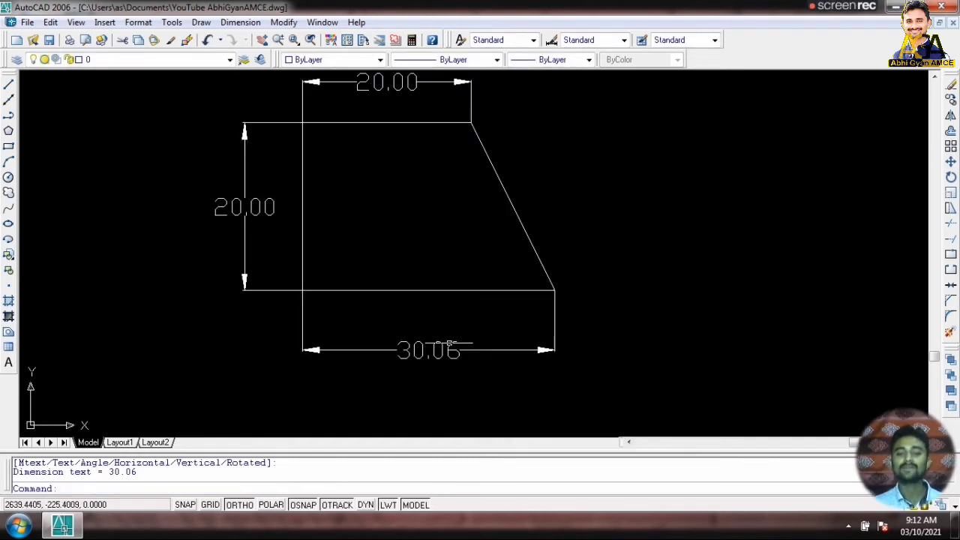
scroll(446, 349, up, 2)
scroll(263, 297, up, 2)
scroll(218, 251, up, 2)
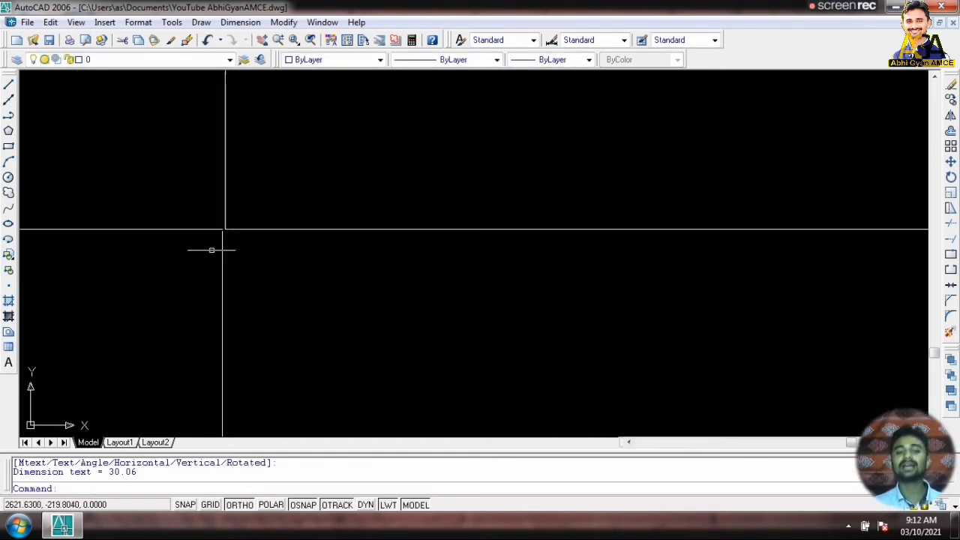
scroll(220, 225, up, 2)
scroll(221, 225, up, 1)
click(408, 153)
click(180, 214)
middle_drag(323, 94, 314, 186)
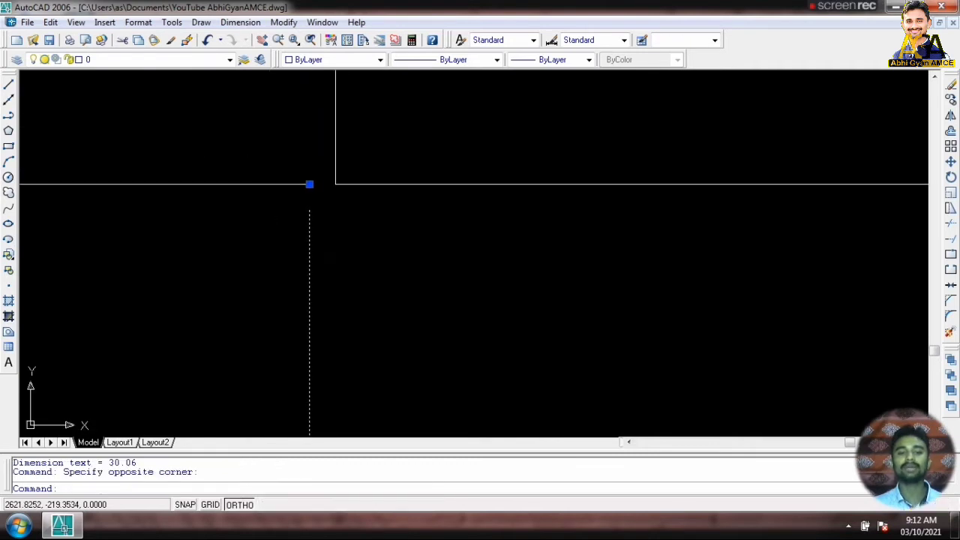
click(309, 184)
click(335, 185)
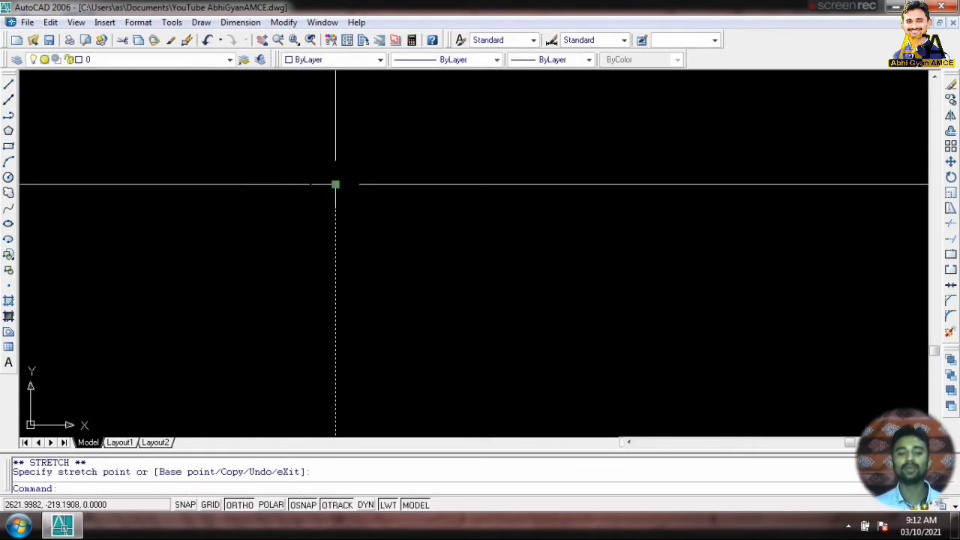
scroll(364, 207, down, 2)
scroll(413, 223, down, 2)
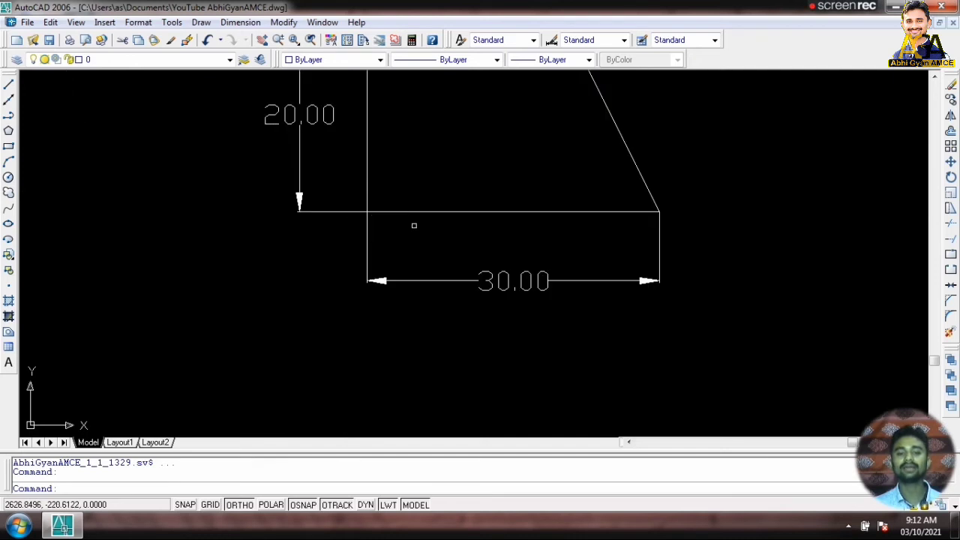
middle_drag(413, 223, 517, 327)
scroll(517, 327, down, 3)
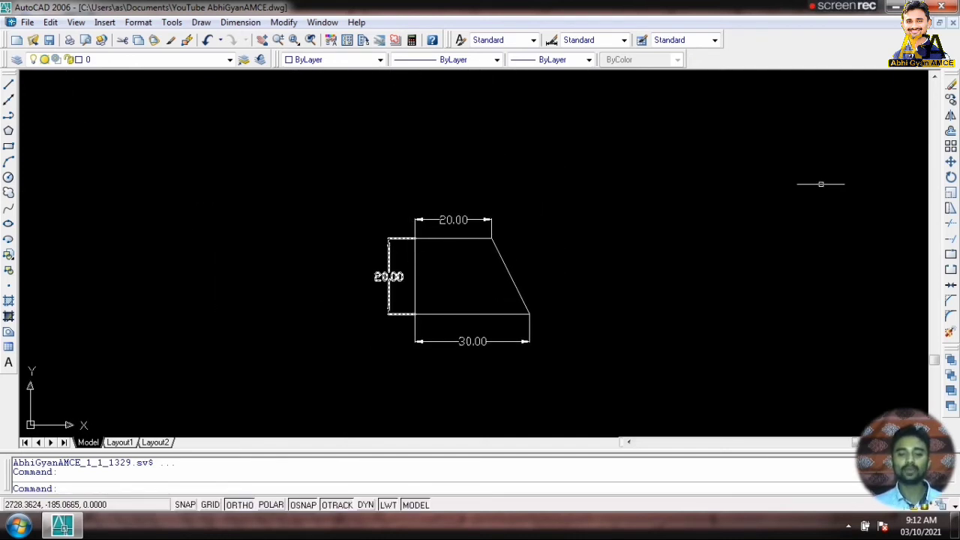
Stretch the top-left corner and top dimension 10 units left so the top reads 30.00
click(950, 209)
scroll(451, 238, up, 5)
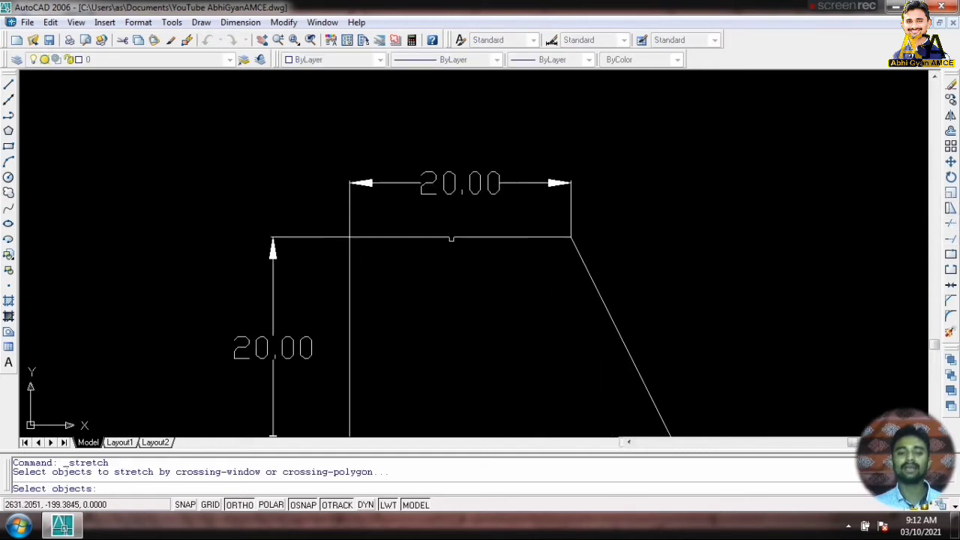
click(316, 199)
click(402, 273)
click(387, 267)
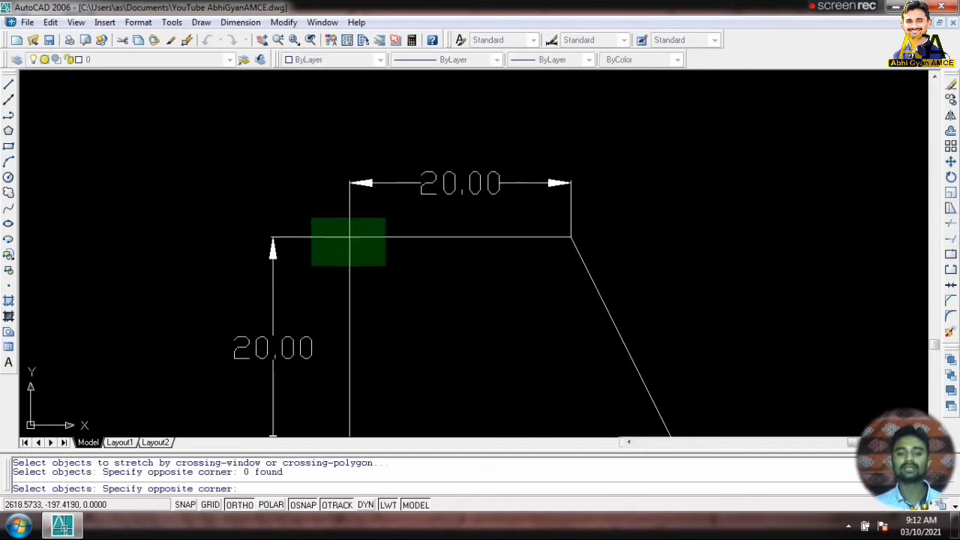
click(308, 214)
key(Return)
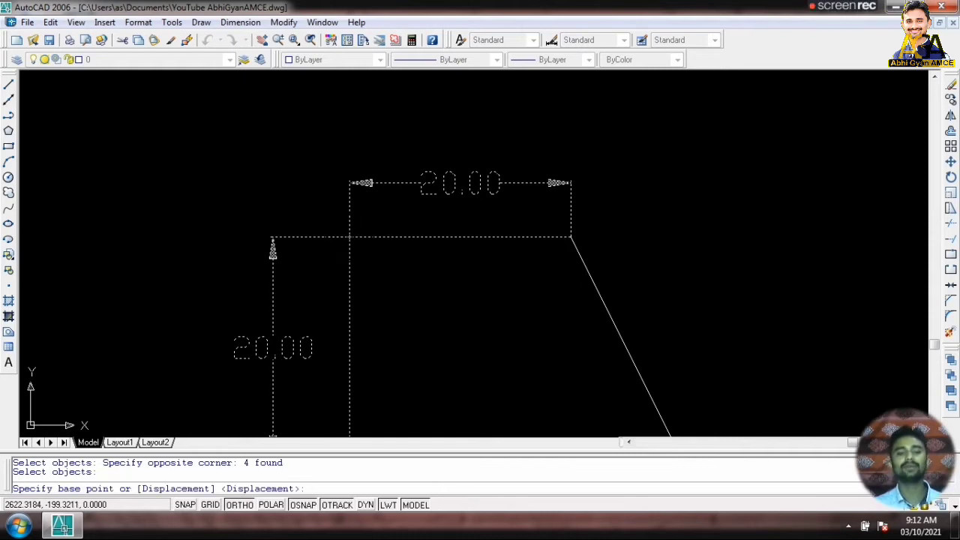
click(350, 237)
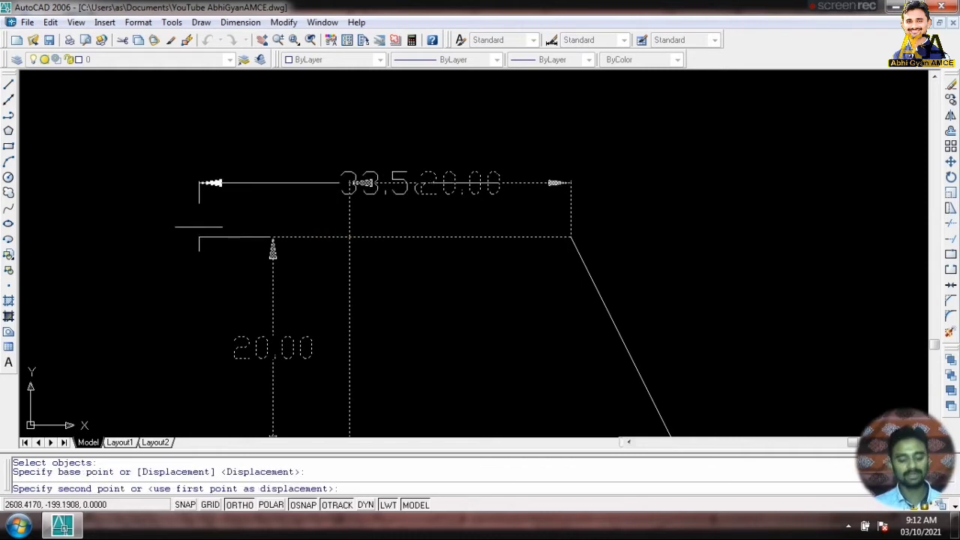
text(10)
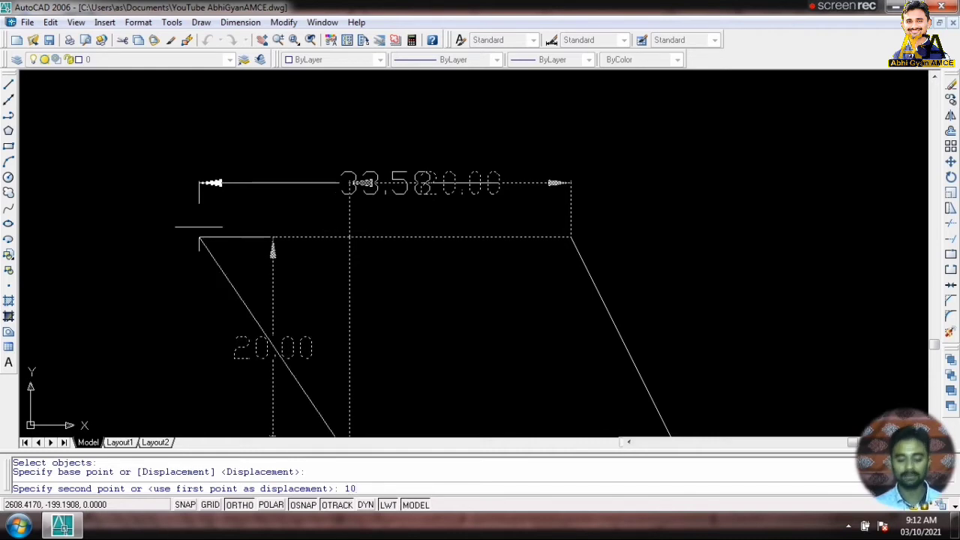
key(Return)
scroll(414, 330, down, 4)
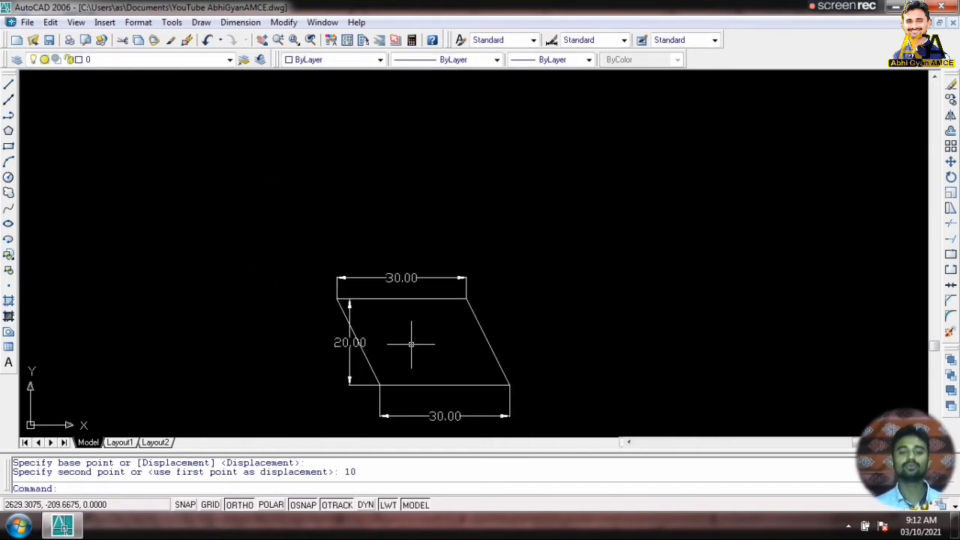
middle_drag(414, 338, 429, 246)
scroll(451, 259, up, 3)
middle_drag(529, 253, 529, 253)
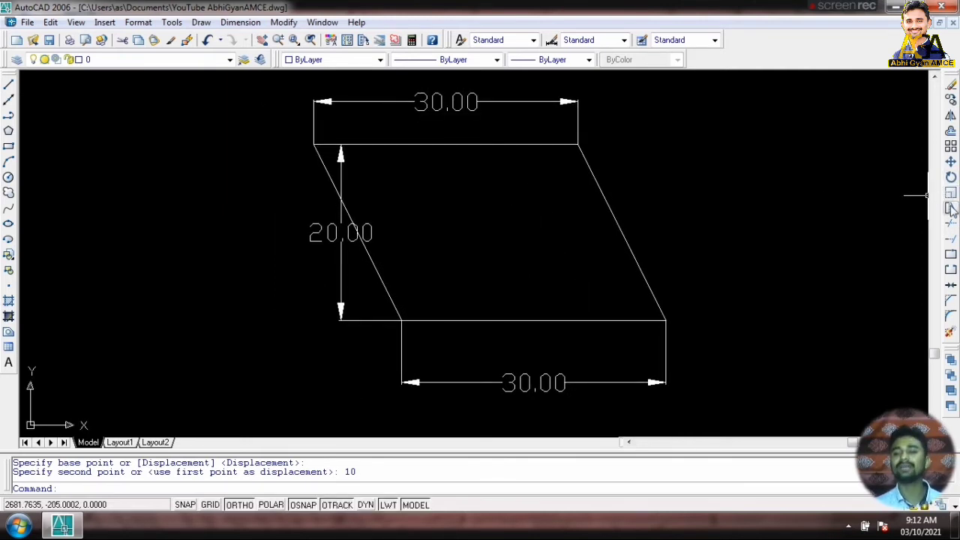
Stretch the entire shape with its dimensions to shift it left
click(951, 209)
scroll(619, 282, down, 1)
scroll(619, 282, down, 1)
click(690, 357)
click(380, 166)
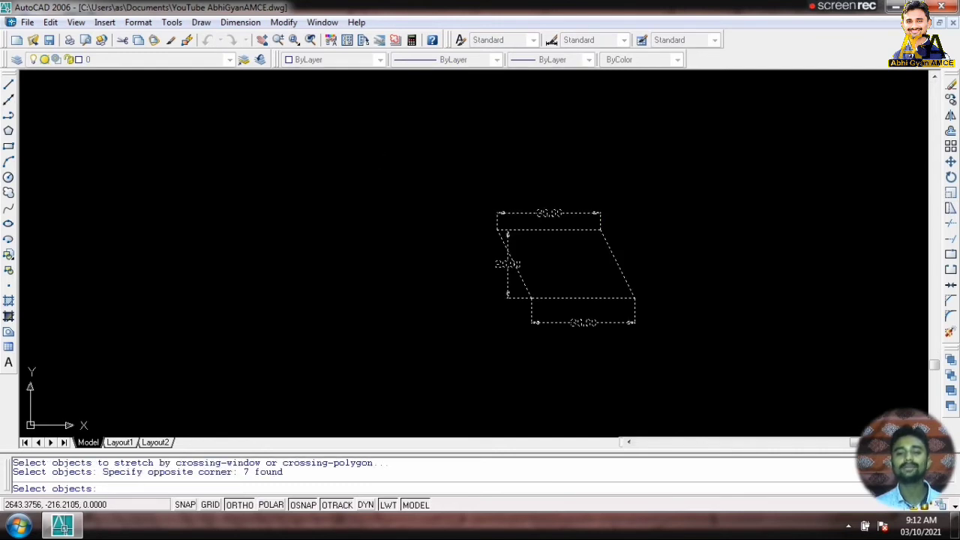
key(Return)
click(607, 300)
click(443, 273)
scroll(404, 275, up, 3)
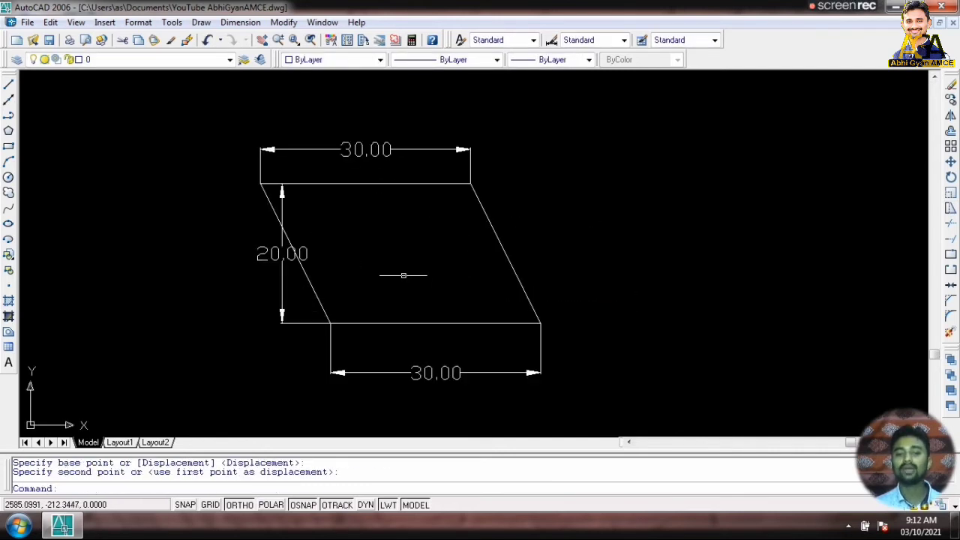
Stretch the right side and its dimensions 10 units to the right
click(950, 208)
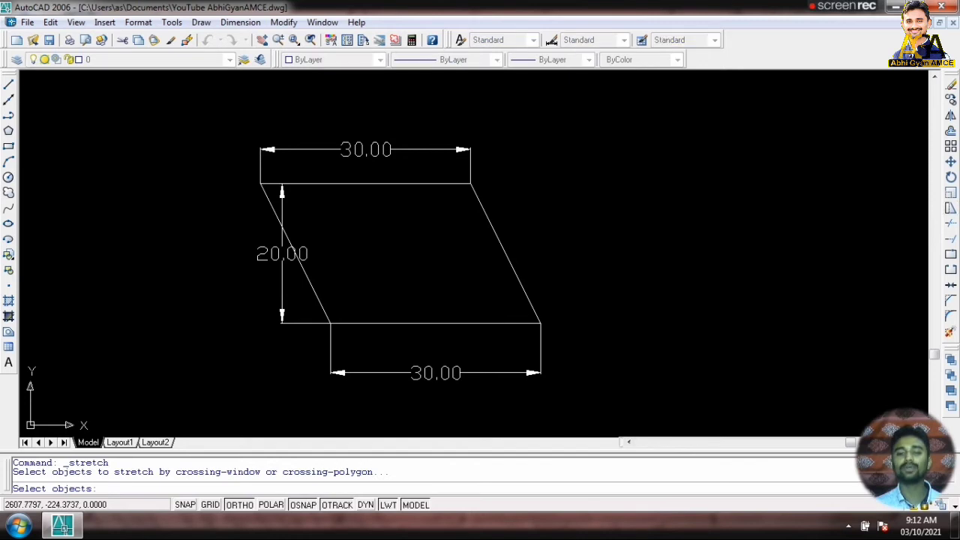
click(568, 373)
click(450, 106)
key(Return)
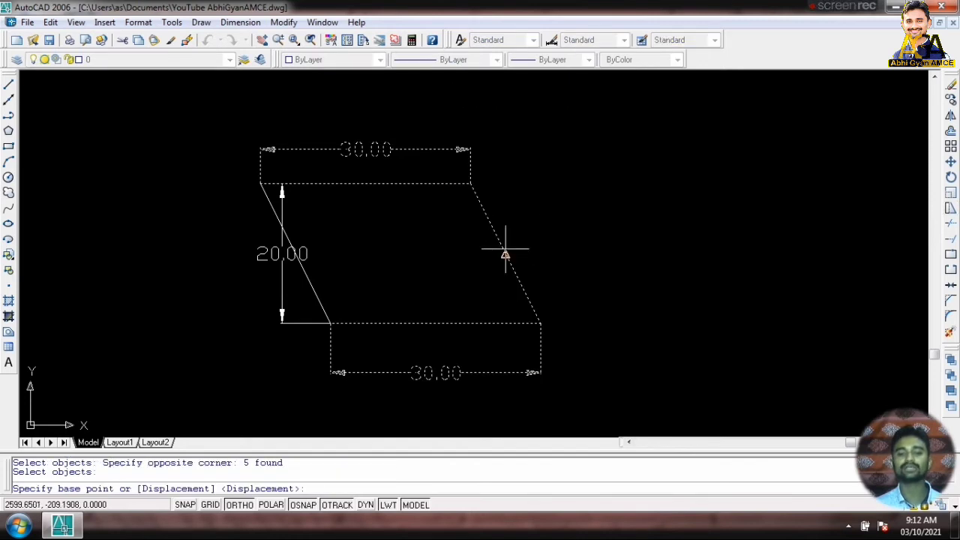
click(505, 252)
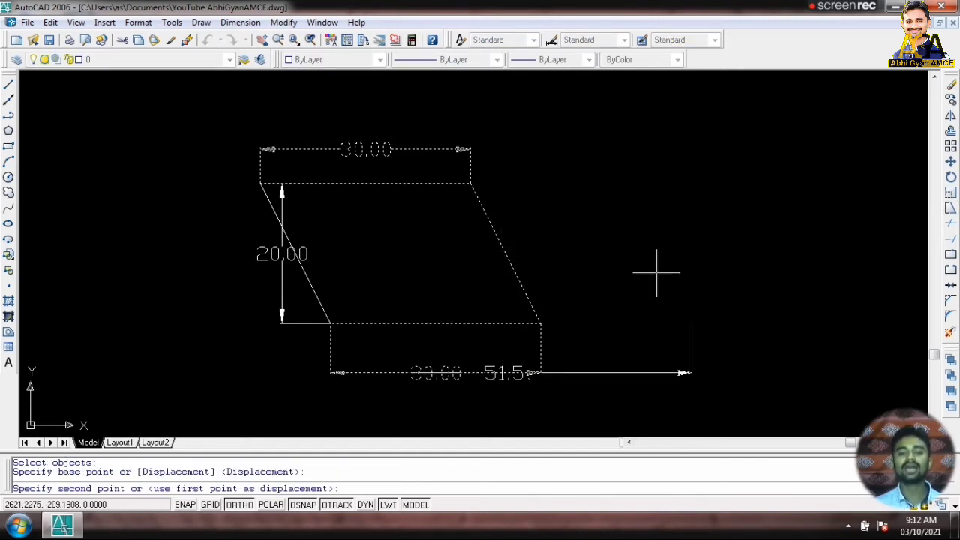
text(190)
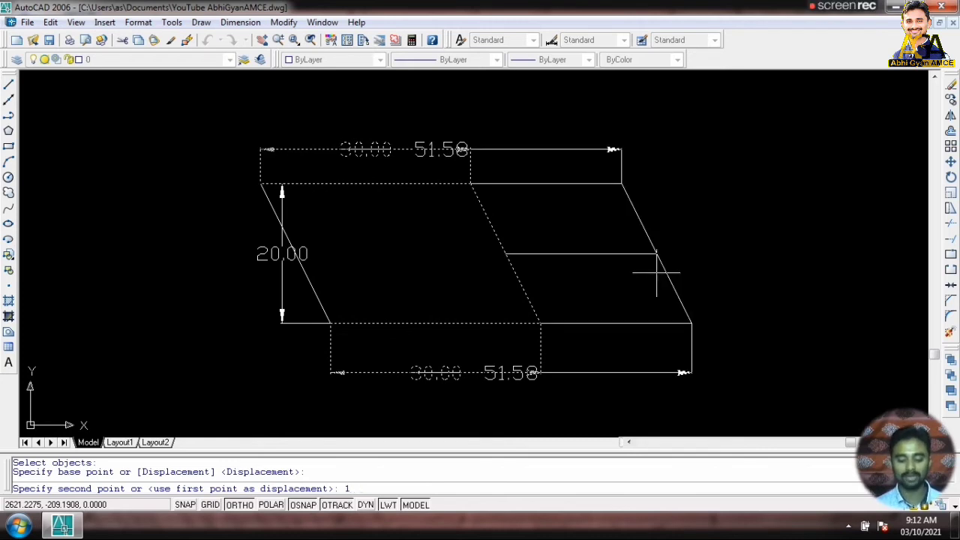
key(Return)
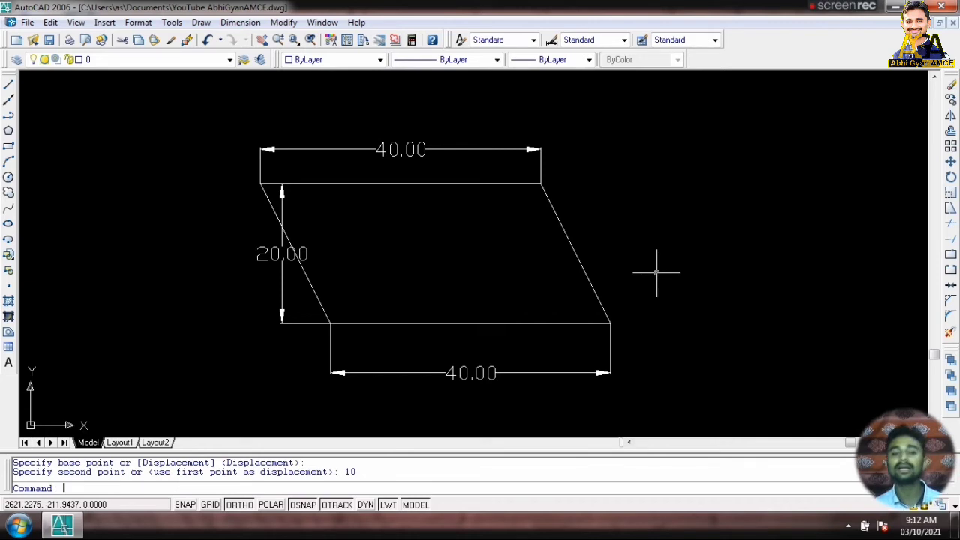
Stretch the bottom-right corner 10 units left, leaving a 40.00 top and 30.00 bottom
click(950, 224)
click(640, 350)
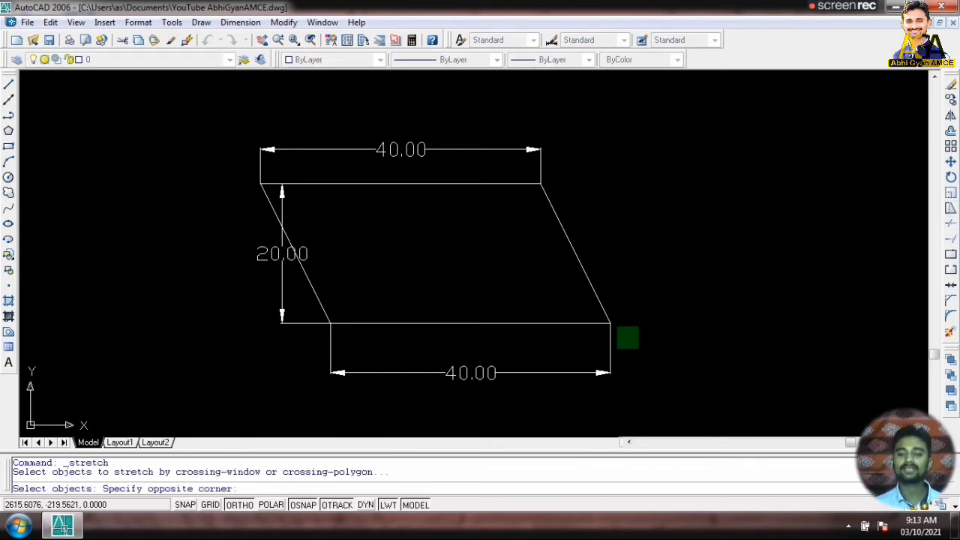
click(570, 298)
key(Return)
click(610, 323)
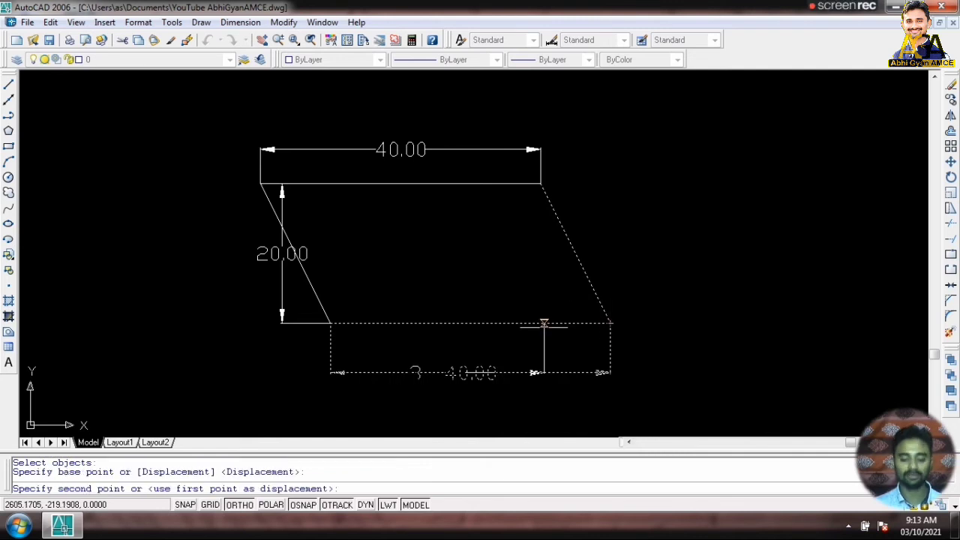
text(10)
key(Return)
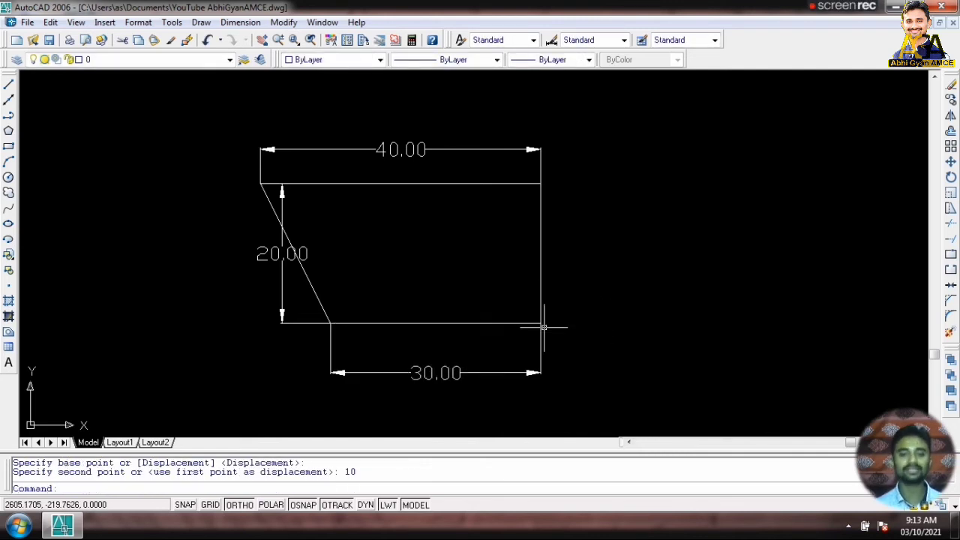
scroll(544, 327, down, 4)
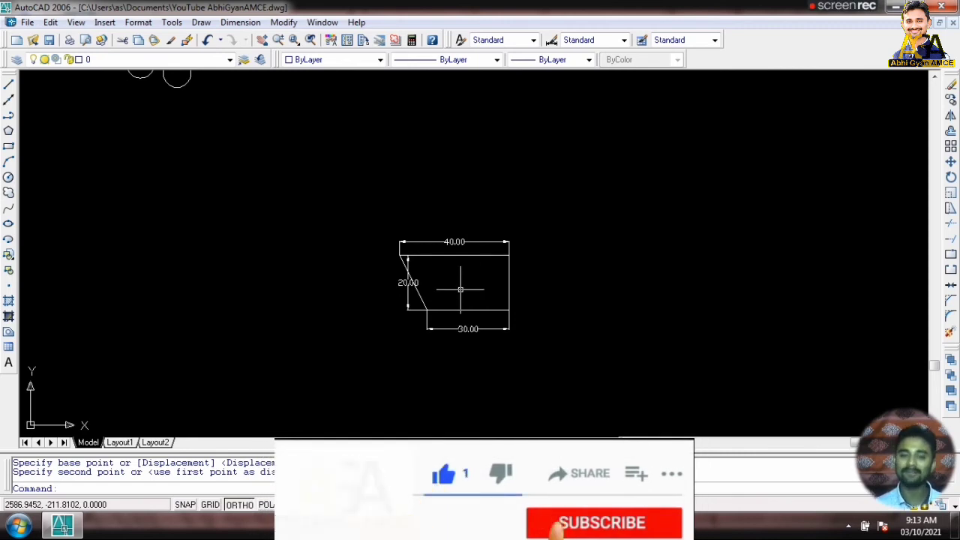
scroll(479, 288, up, 5)
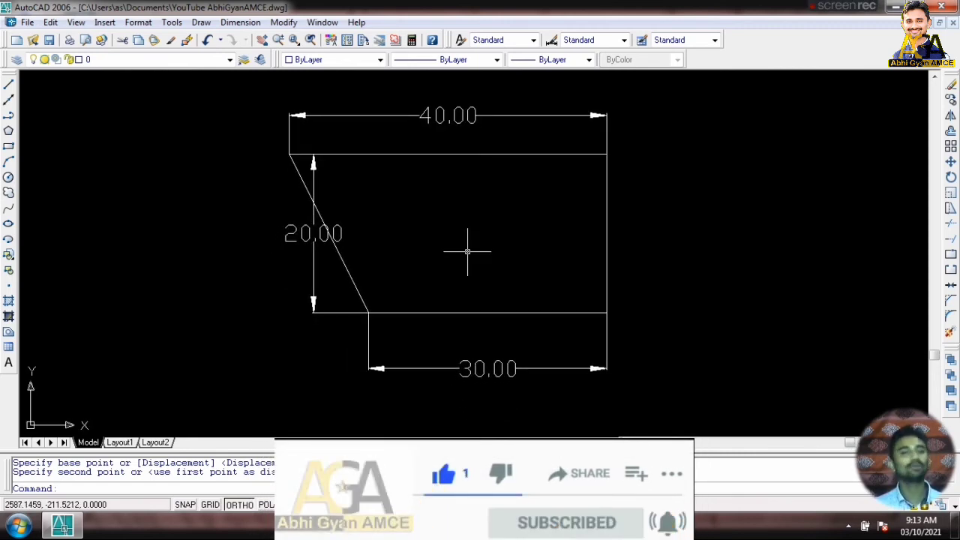